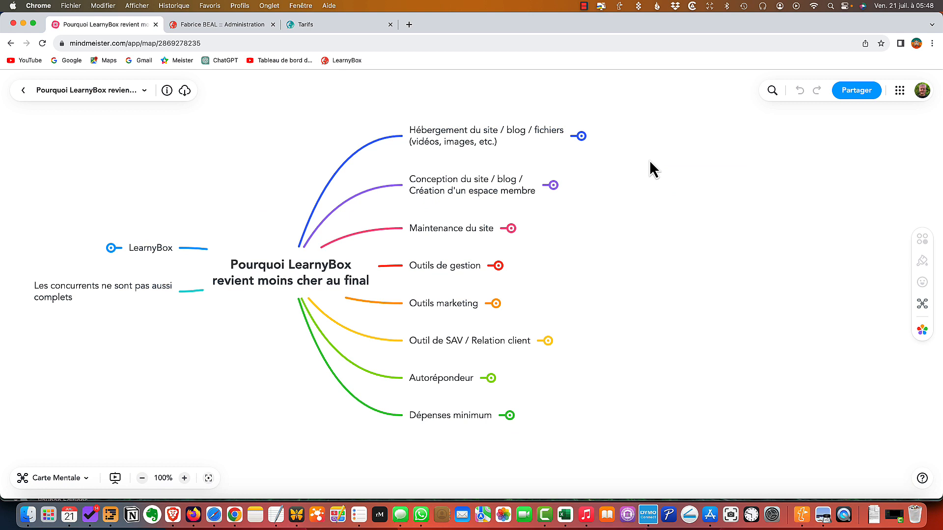
# - Expand the "Hébergement du site / blog / fichiers" topic of the mind map to show its cost subtopic
pyautogui.click(452, 131)
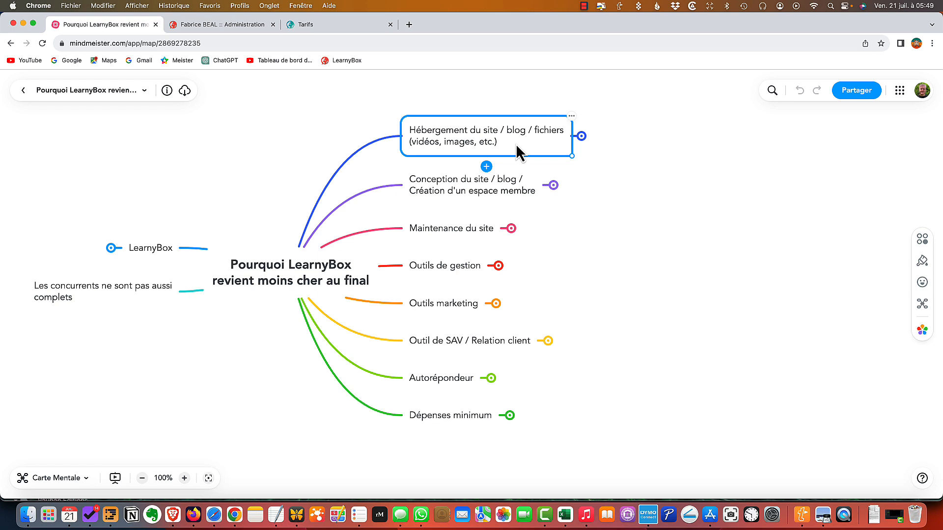
pyautogui.press('Down')
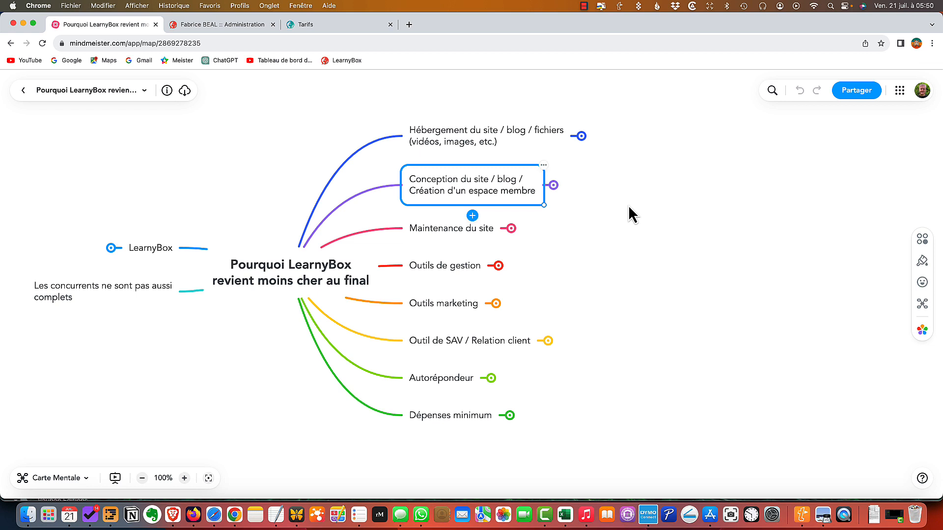
pyautogui.click(501, 142)
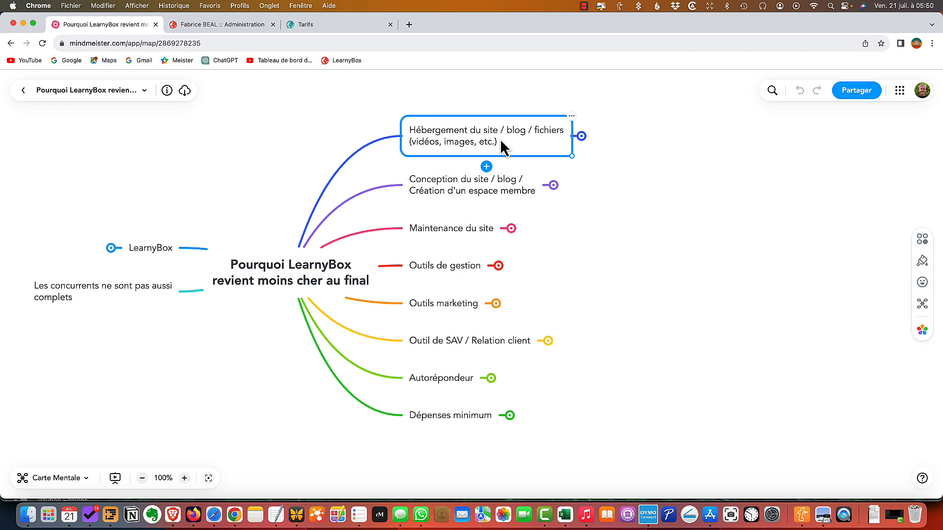
pyautogui.click(476, 195)
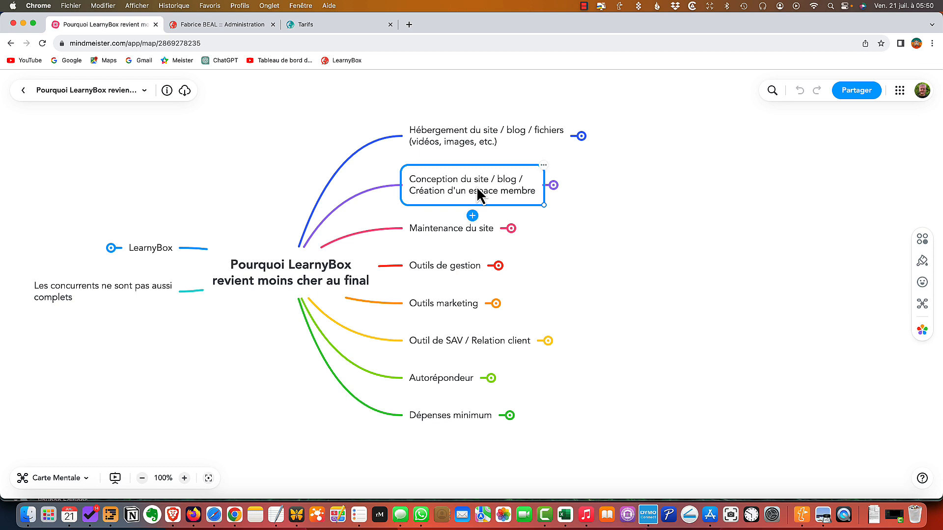
pyautogui.click(494, 142)
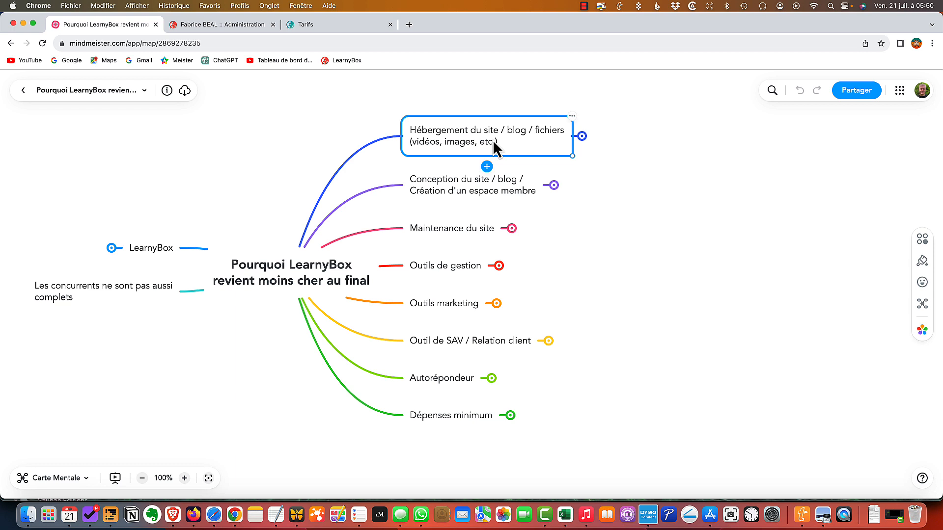
pyautogui.click(582, 136)
# - Expand the "Conception du site / blog / Création d'un espace membre" topic and select its cost subtopic
pyautogui.click(465, 191)
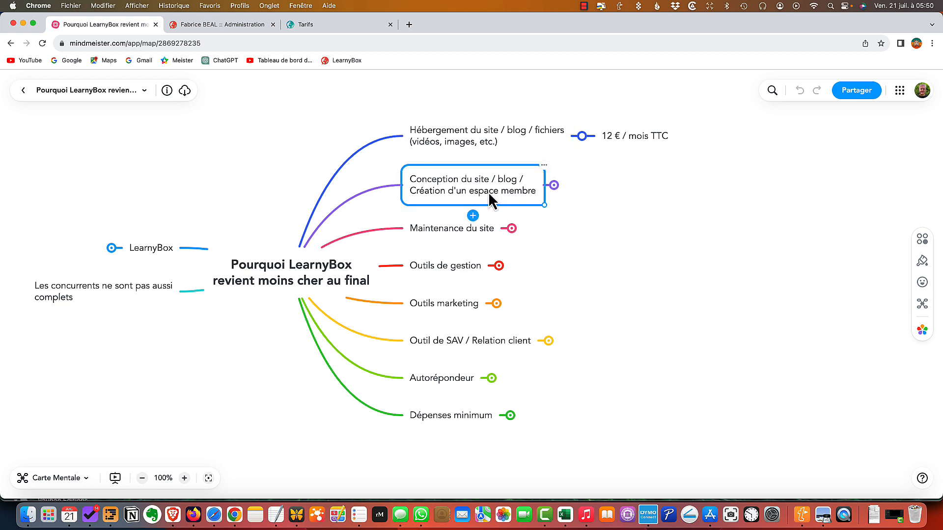
pyautogui.click(554, 185)
pyautogui.click(638, 194)
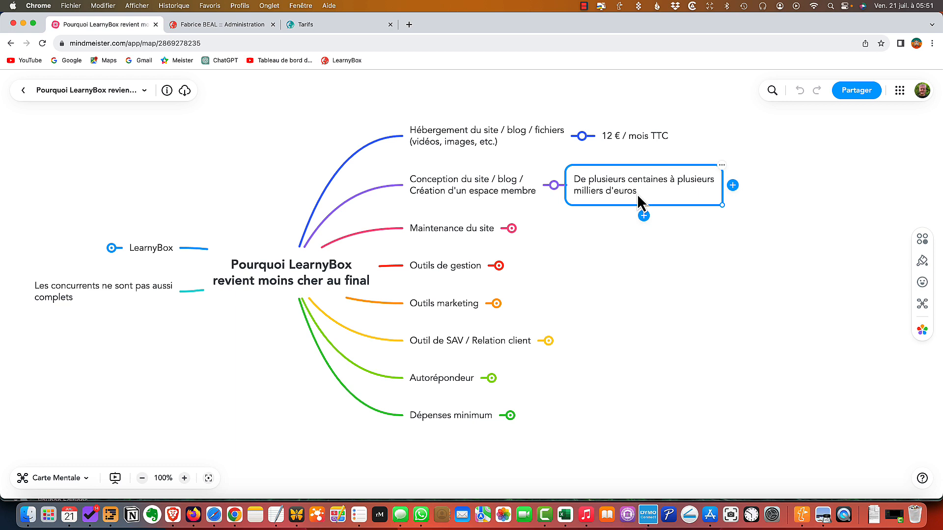
# - Examine the site design topic and its cost subtopic alongside the "Maintenance du site" topic
pyautogui.click(503, 185)
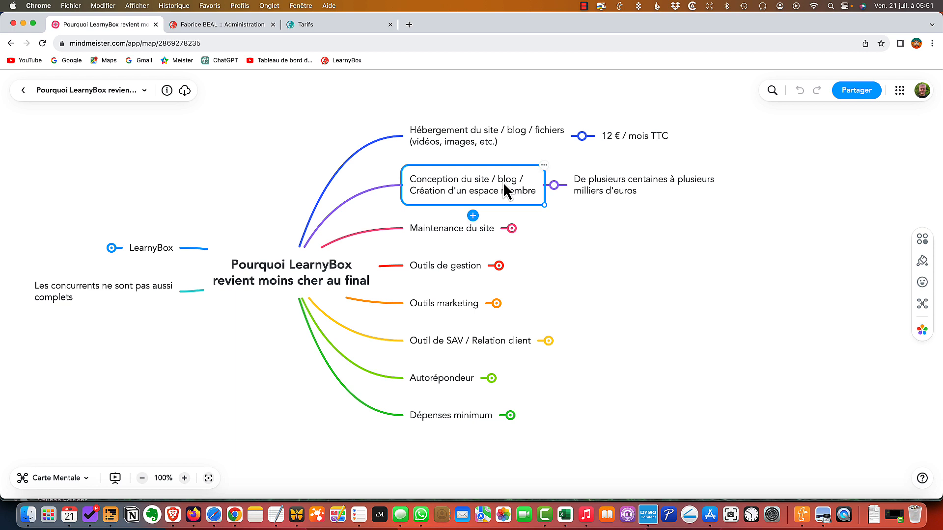
pyautogui.click(602, 178)
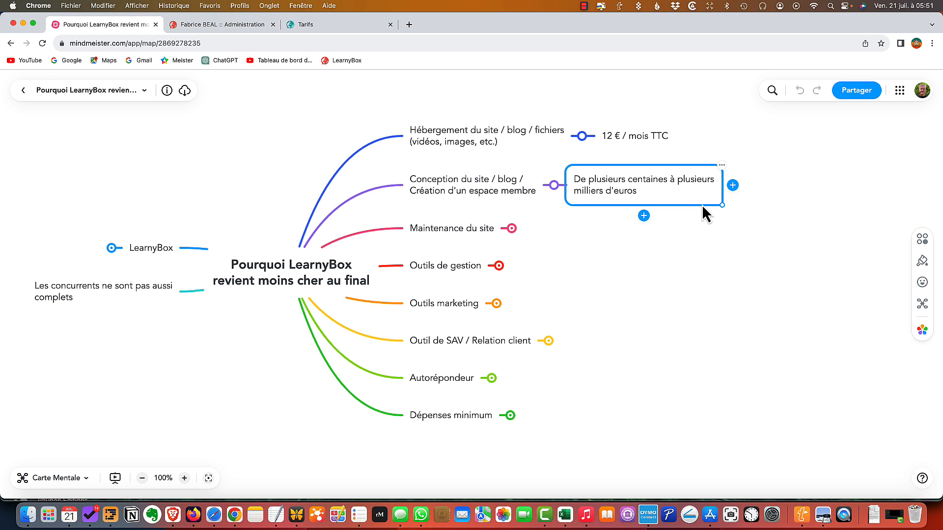
pyautogui.click(520, 202)
pyautogui.click(451, 239)
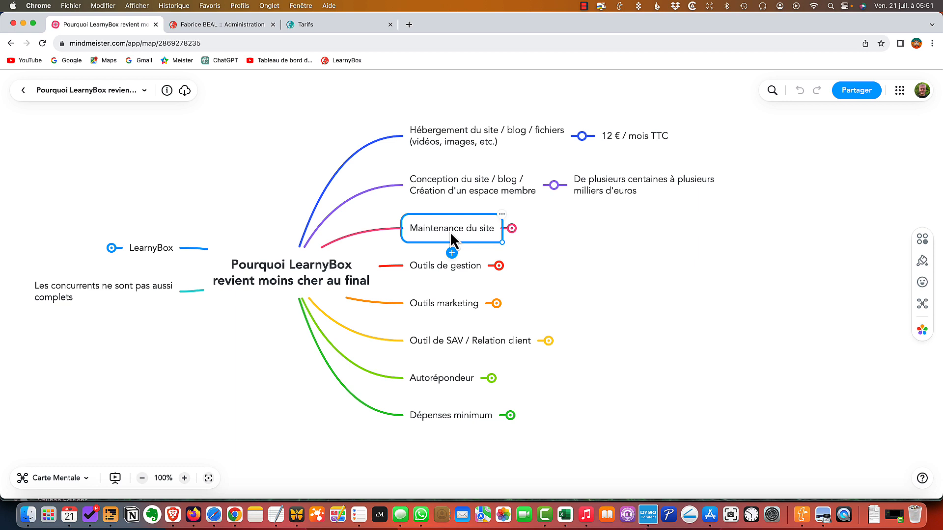
pyautogui.click(573, 186)
pyautogui.click(461, 226)
pyautogui.click(467, 190)
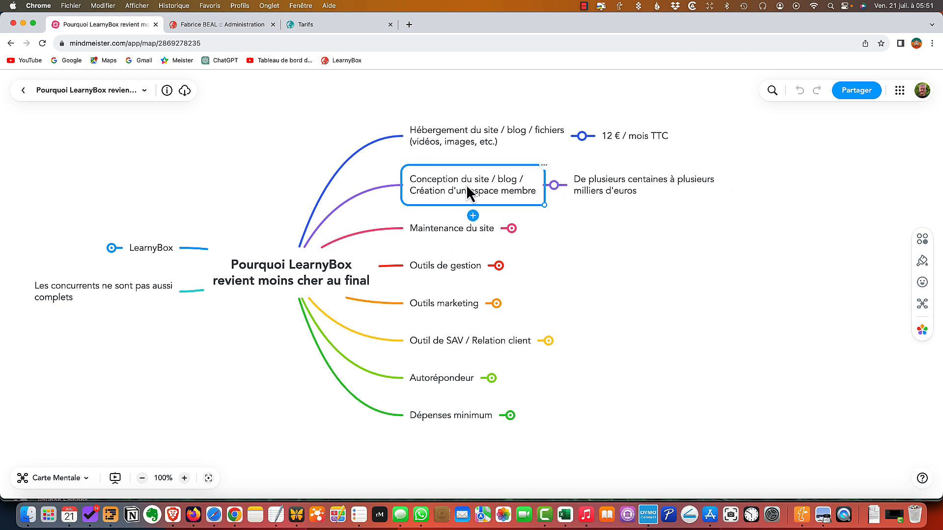
pyautogui.click(608, 188)
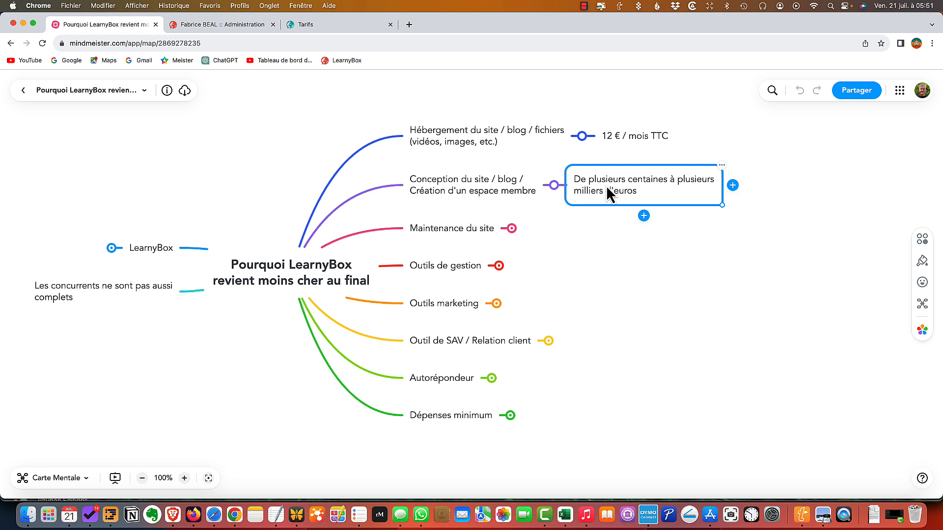
pyautogui.click(487, 231)
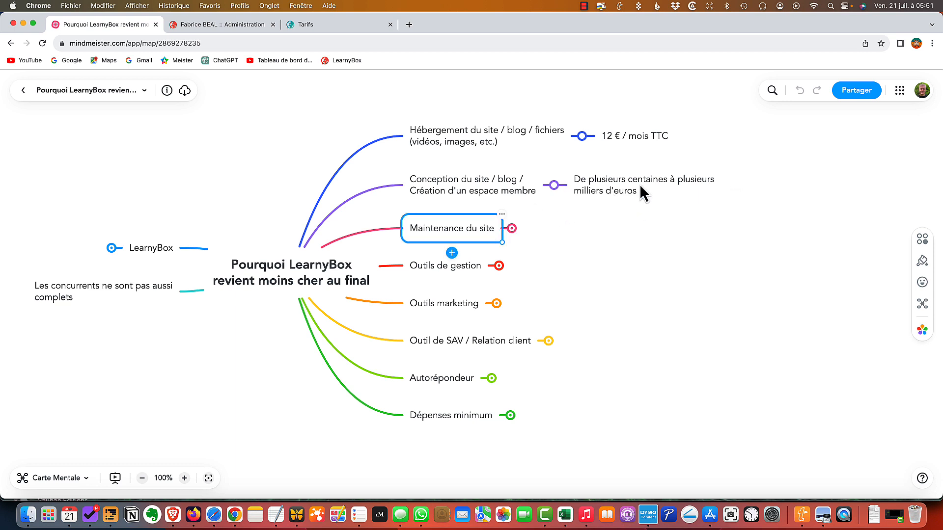
pyautogui.click(643, 190)
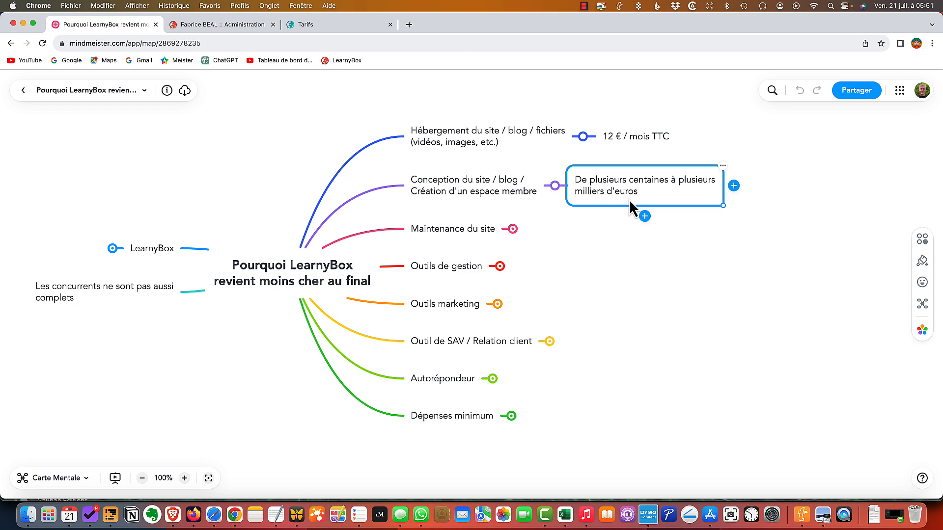
pyautogui.scroll(1, 629, 200)
pyautogui.click(500, 196)
pyautogui.click(616, 197)
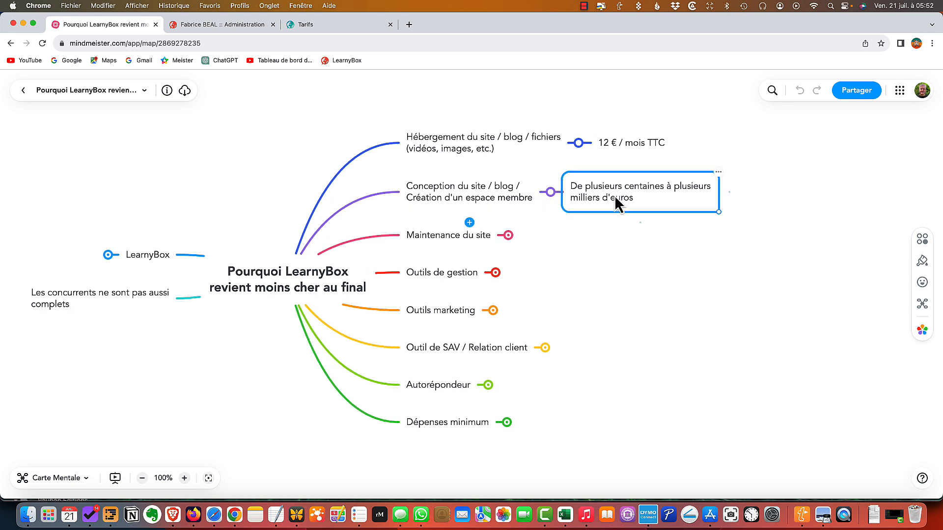
# - Expand "Maintenance du site" and go through its monthly cost, "Blocage en cas de panne ou attaque" and outage cost subtopics
pyautogui.click(509, 235)
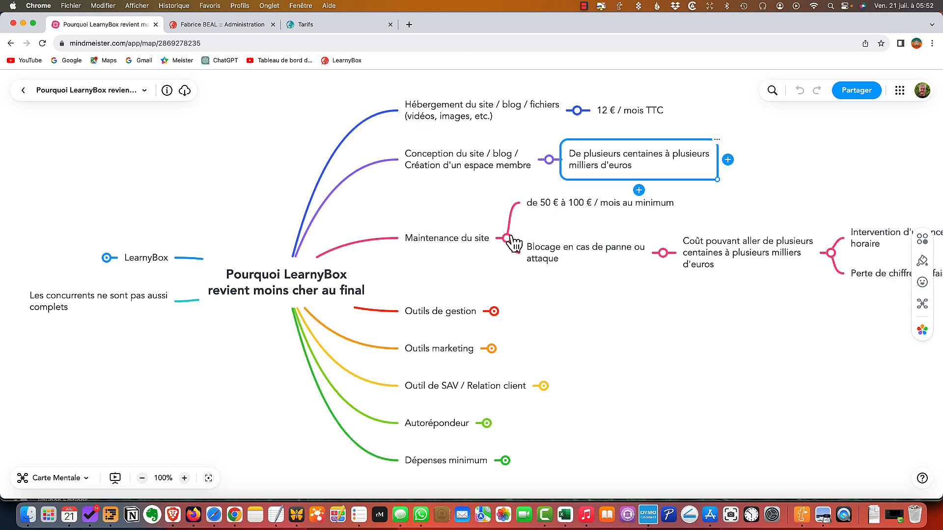
pyautogui.click(554, 207)
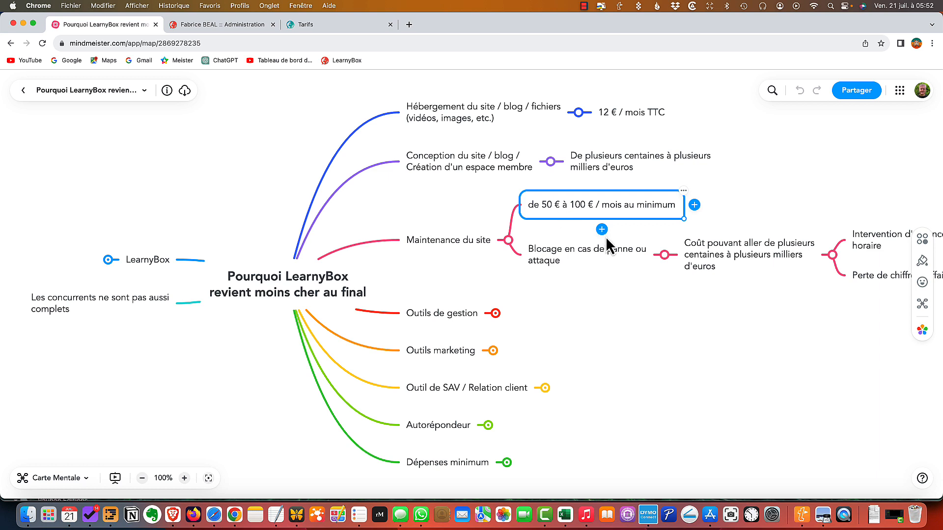
pyautogui.click(582, 262)
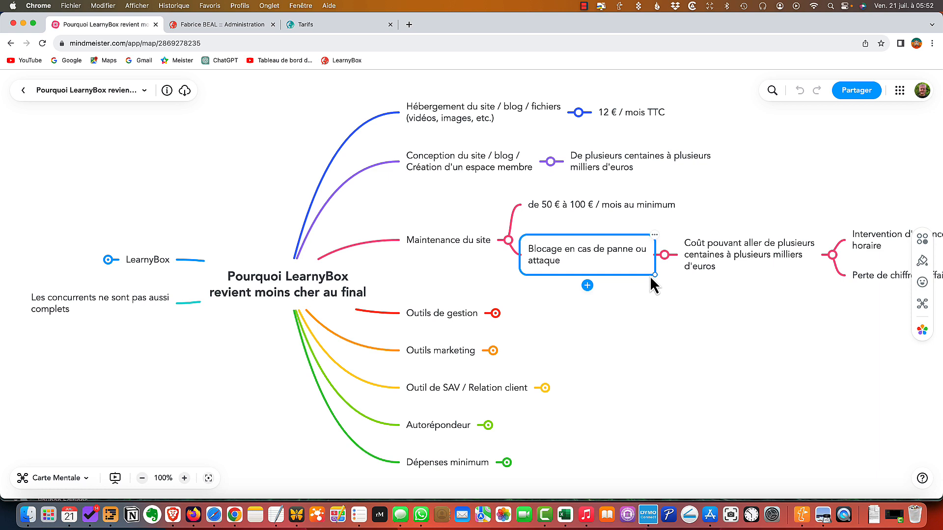
pyautogui.click(707, 258)
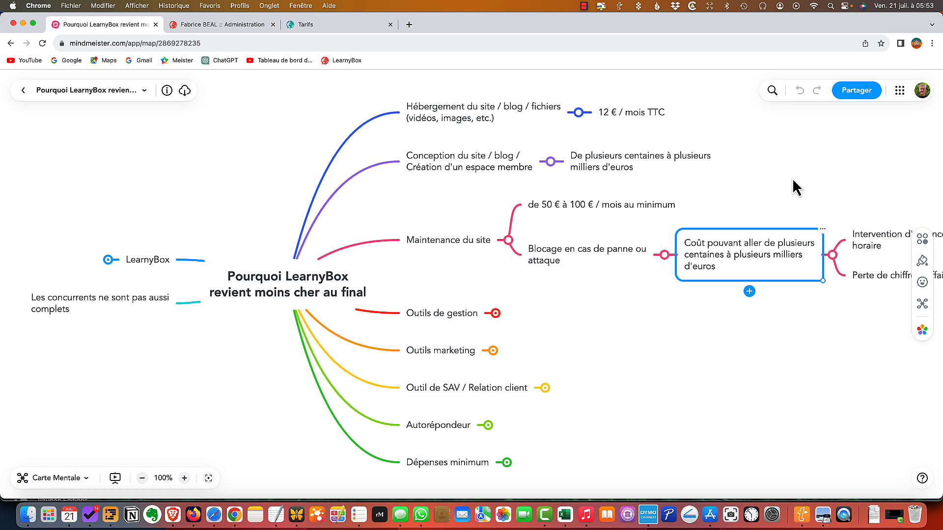
# - Review the "Intervention d'urgence" and "Perte de chiffre d'affaires" subtopics and move the selection back to "Maintenance du site"
pyautogui.moveTo(793, 186); pyautogui.dragTo(627, 171)
pyautogui.click(734, 223)
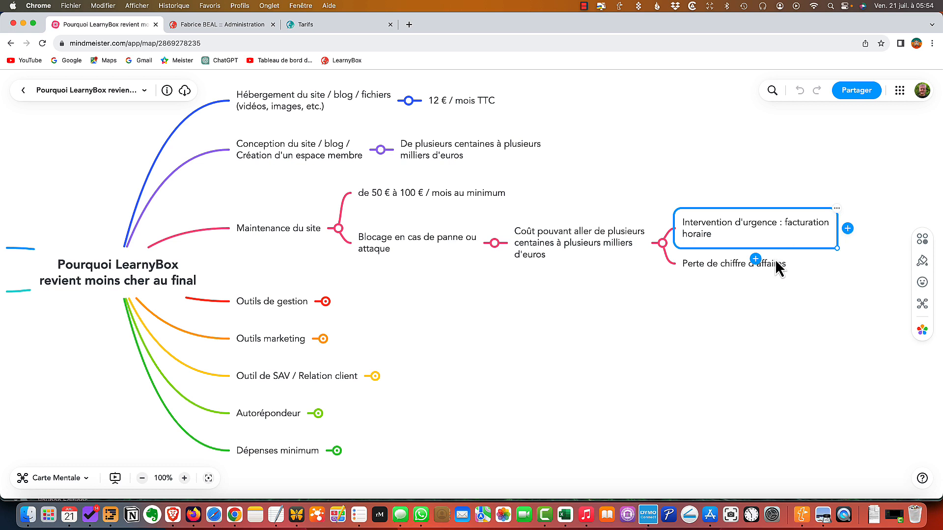
pyautogui.click(713, 270)
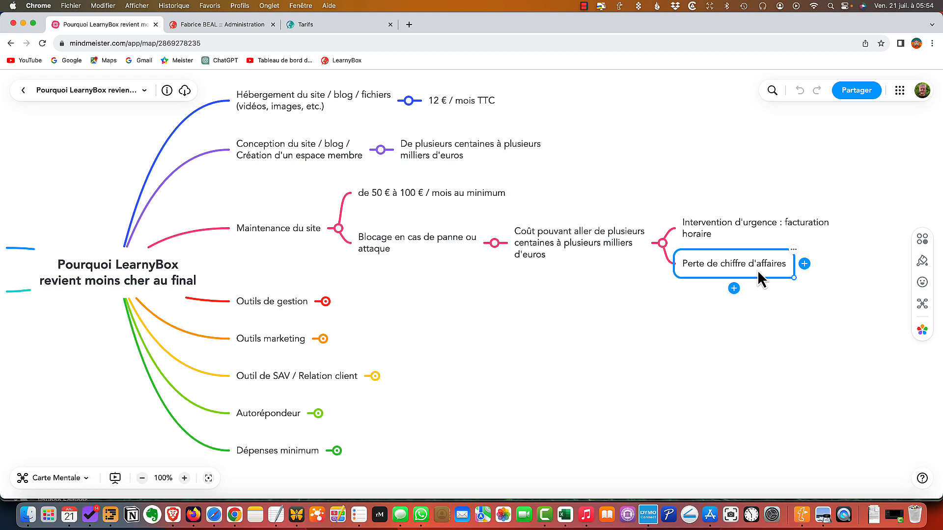
pyautogui.click(747, 225)
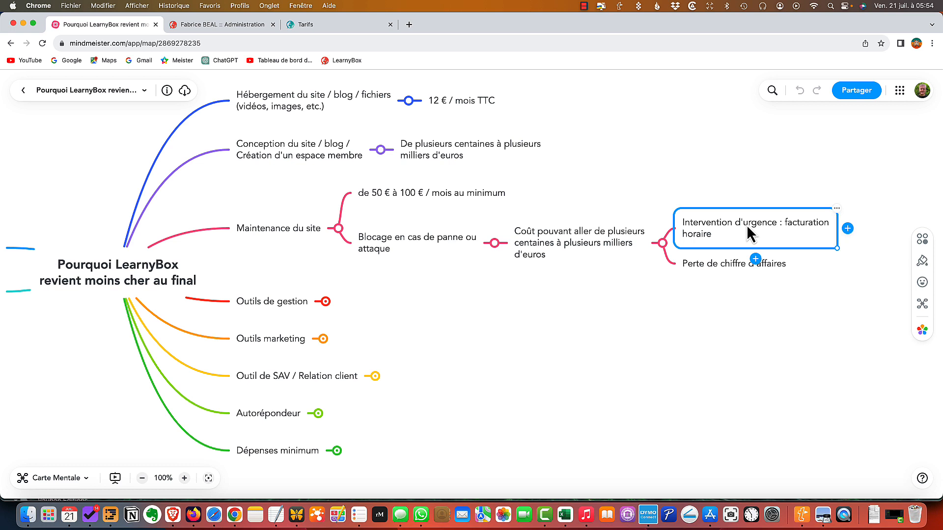
pyautogui.press('Left')
pyautogui.press('Left')
pyautogui.press('Left')
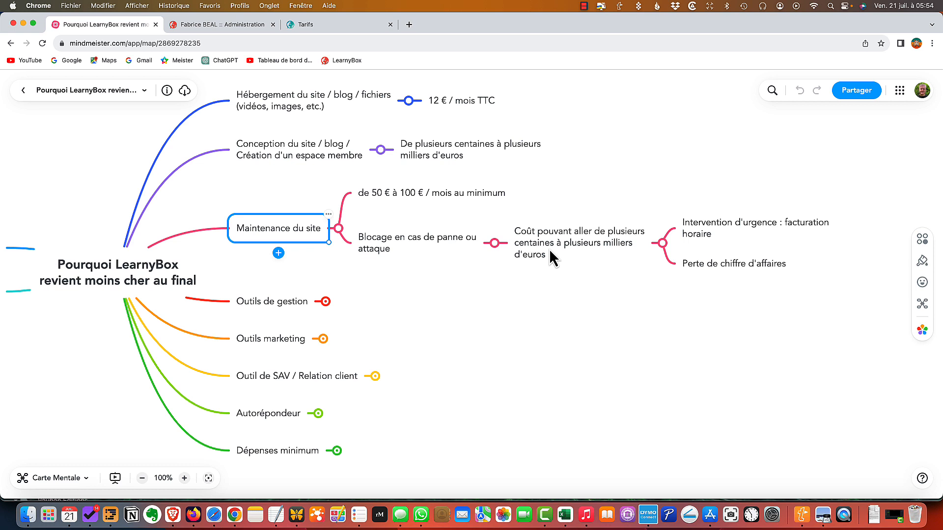
# - Expand the "Outils de gestion" topic and select its payment and automatic invoicing subtopic
pyautogui.click(295, 304)
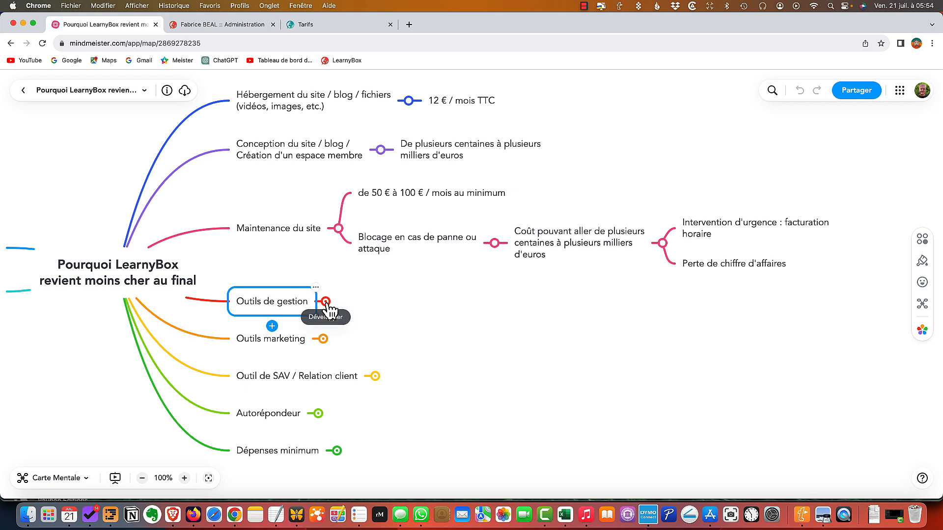
pyautogui.click(325, 303)
pyautogui.click(387, 308)
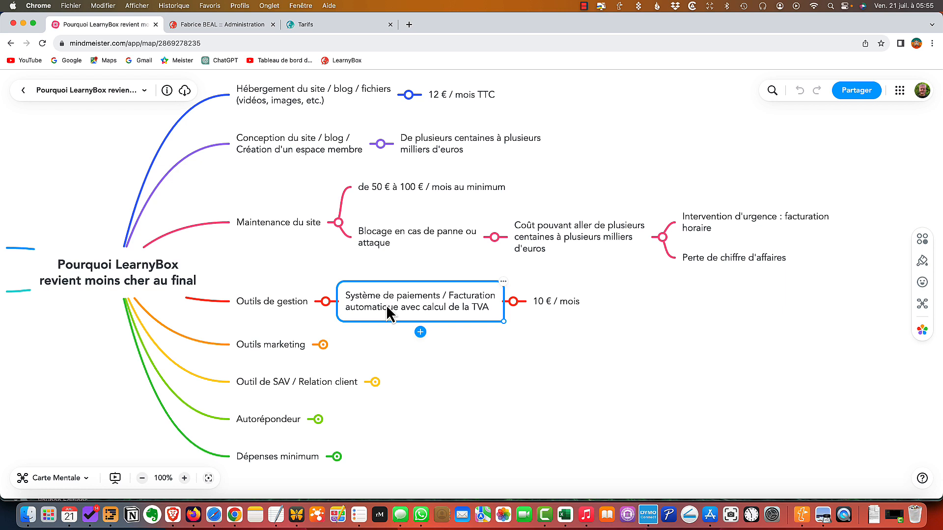
# - Compare the payment and invoicing subtopic and its monthly cost with the hosting topic
pyautogui.click(331, 96)
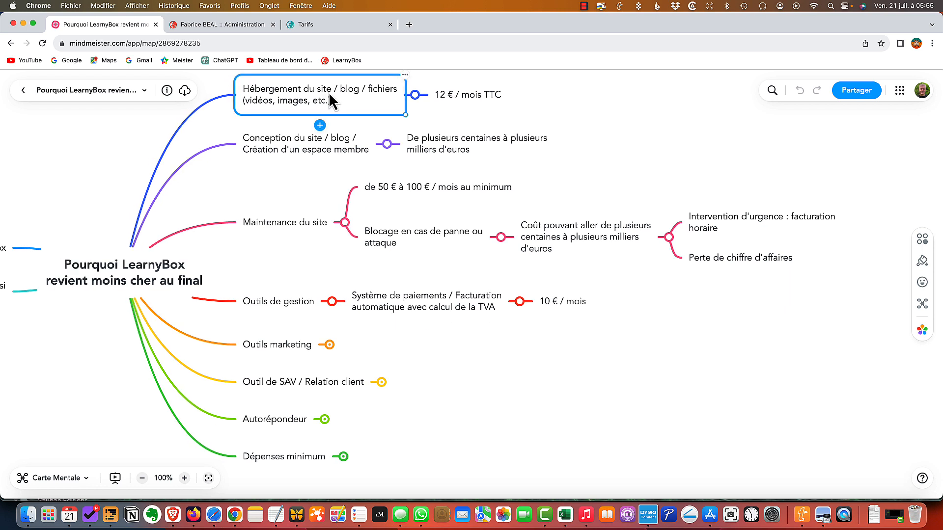
pyautogui.click(399, 297)
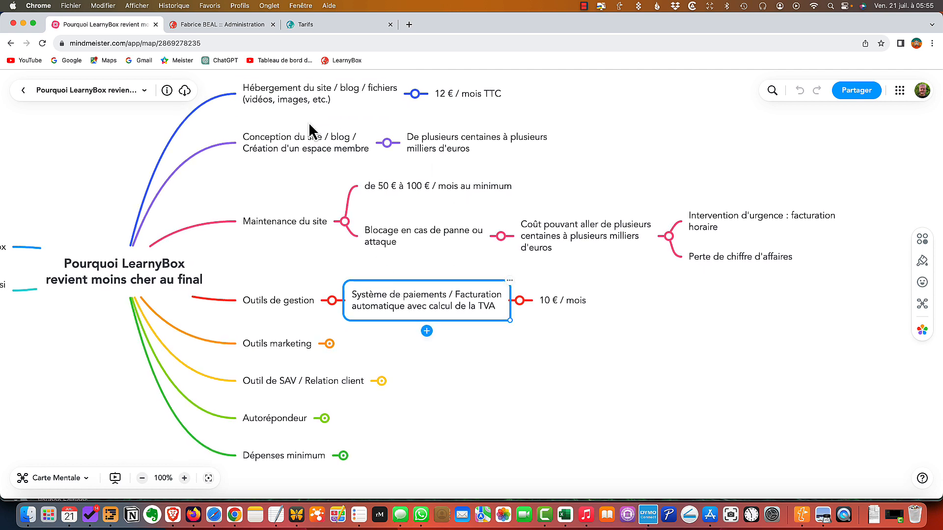
pyautogui.click(308, 102)
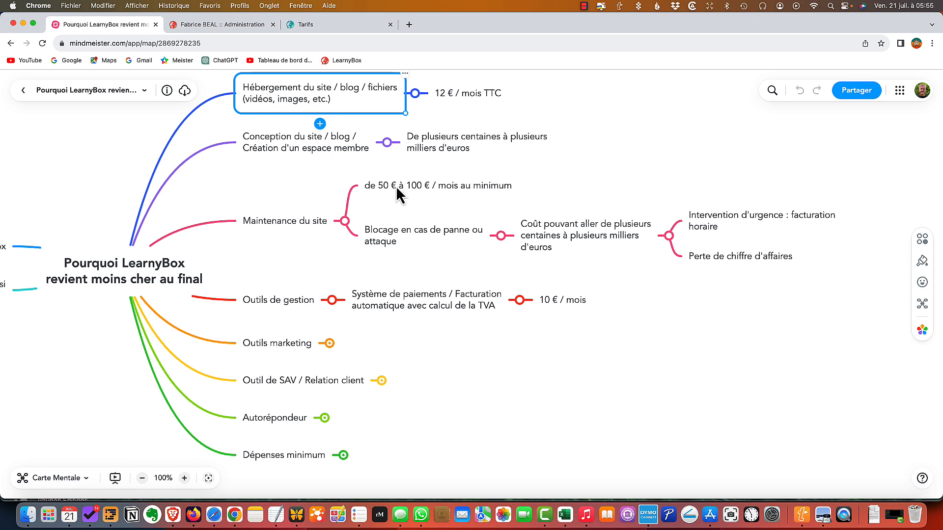
pyautogui.click(429, 295)
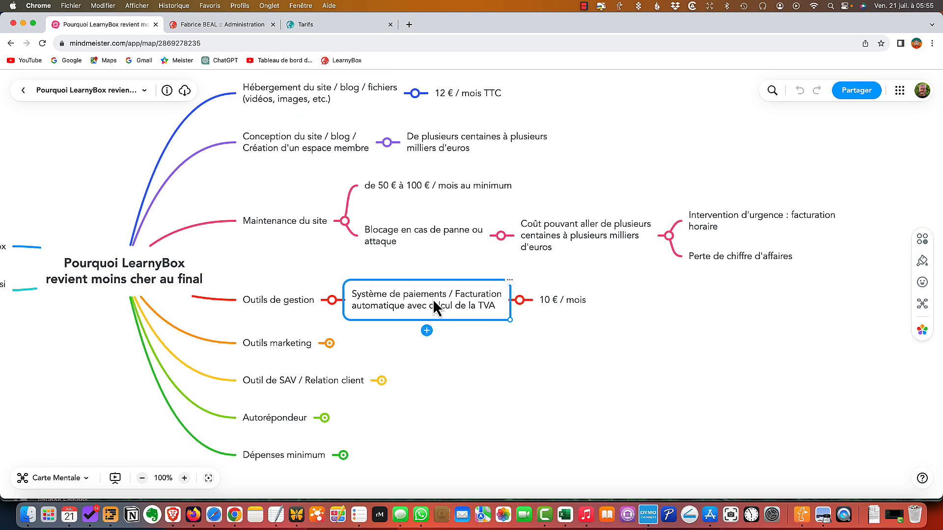
pyautogui.click(291, 302)
pyautogui.click(400, 307)
pyautogui.click(560, 310)
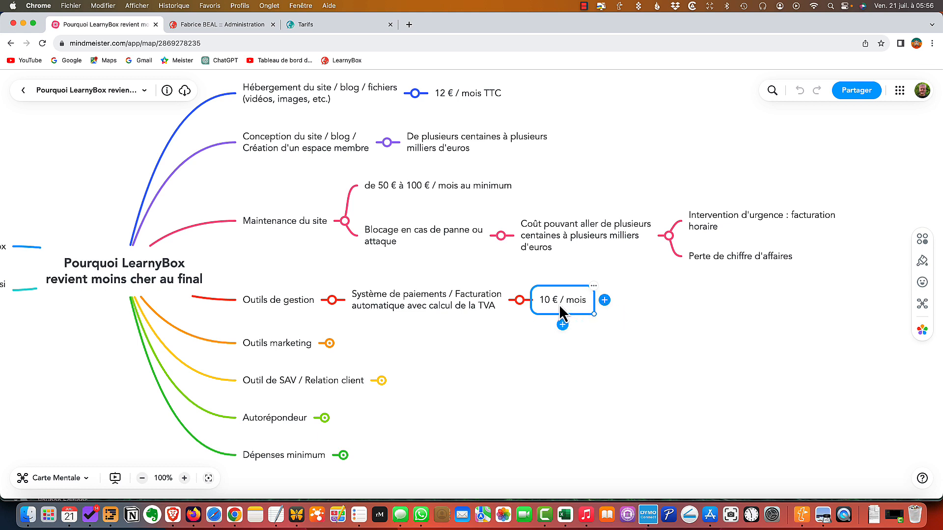
pyautogui.click(451, 308)
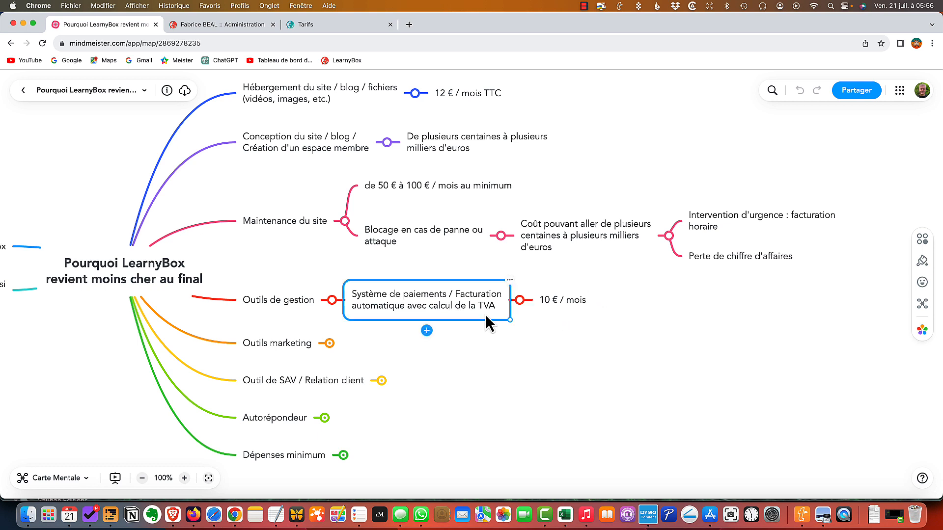
# - Expand the "Outils marketing" topic and select its monthly cost subtopic
pyautogui.scroll(-2, 512, 373)
pyautogui.click(279, 298)
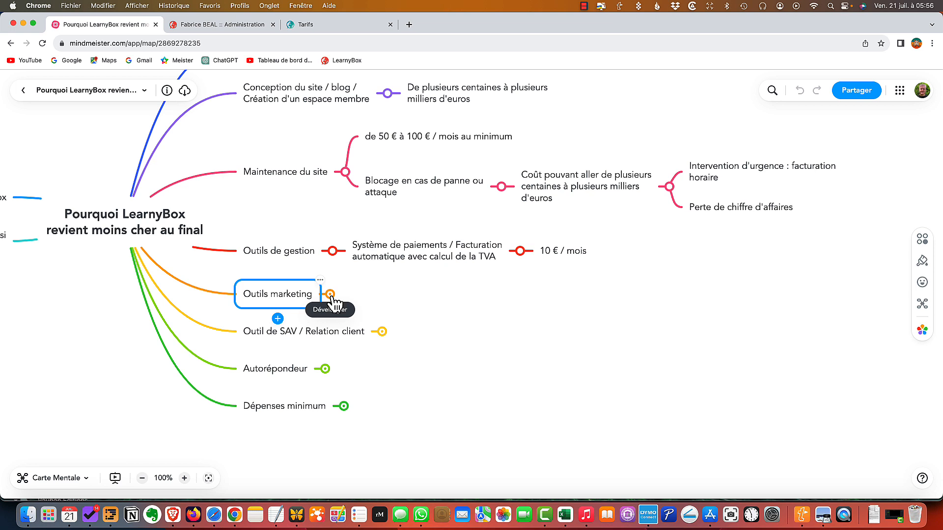
pyautogui.click(330, 294)
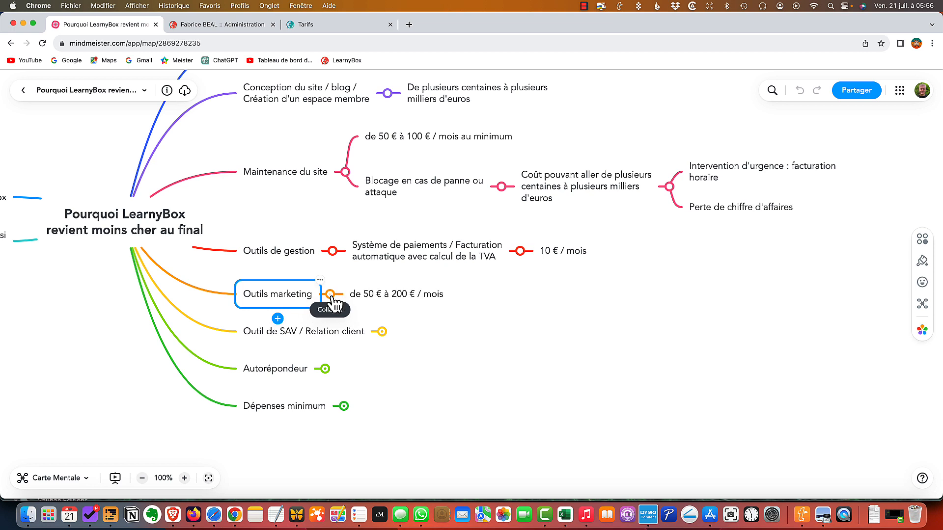
pyautogui.click(372, 296)
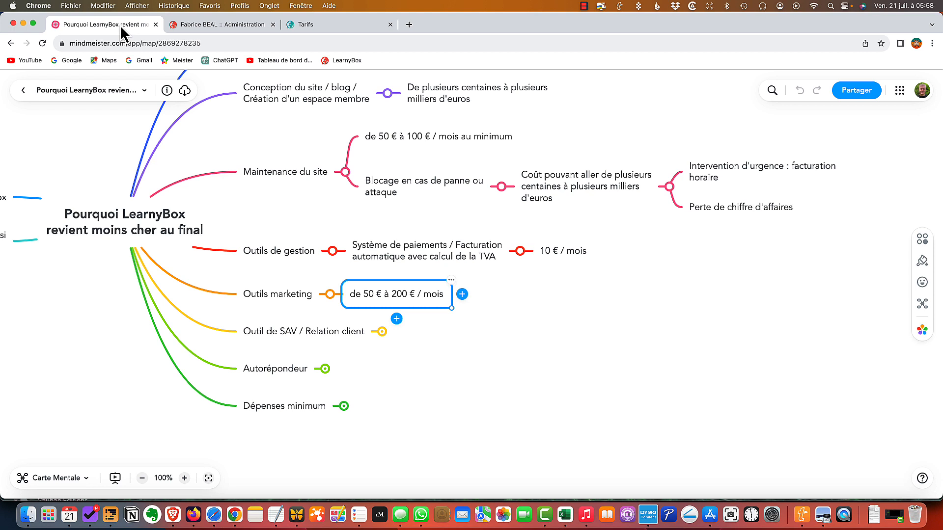
# - Expand the "Outil de SAV / Relation client" topic to show its monthly cost subtopic
pyautogui.click(330, 330)
pyautogui.click(428, 319)
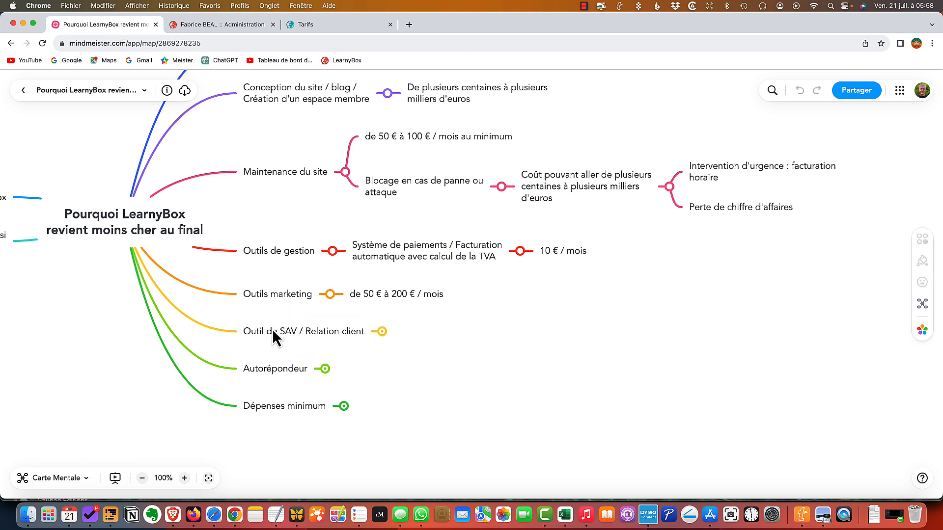
pyautogui.click(272, 332)
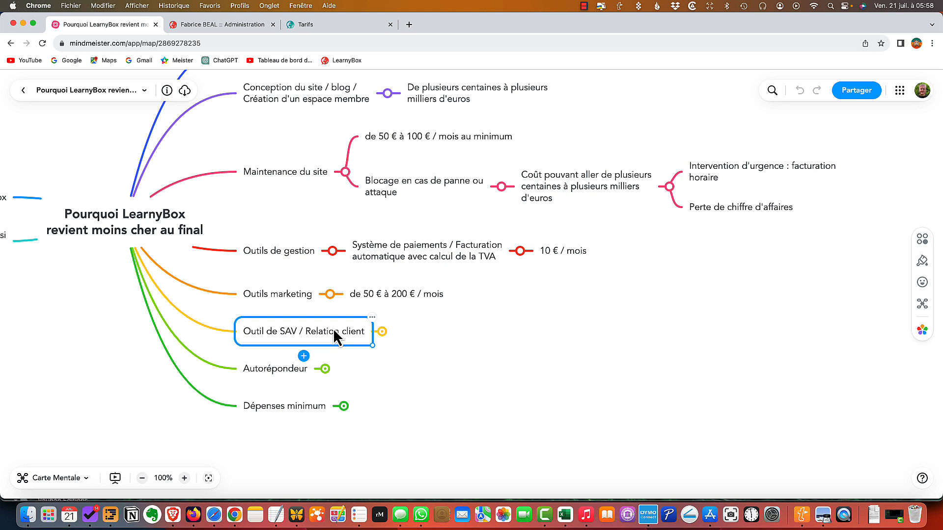
pyautogui.click(382, 332)
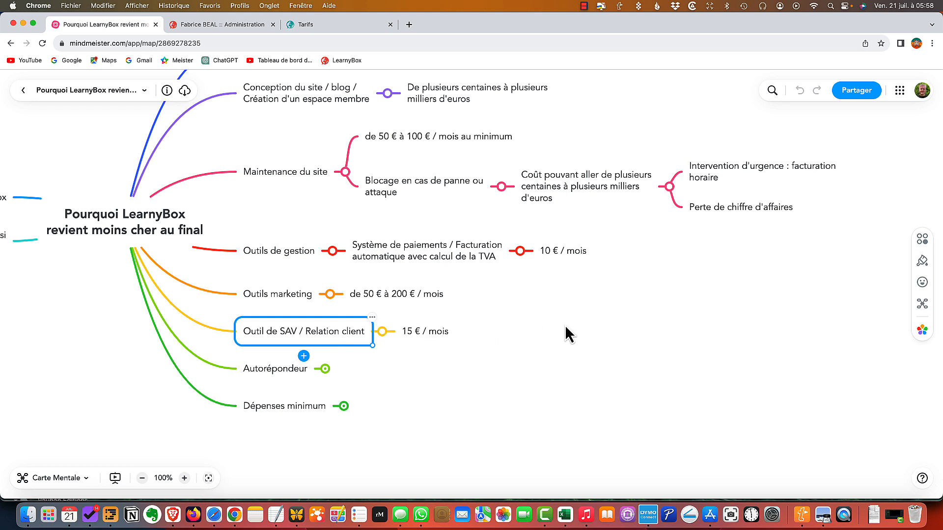